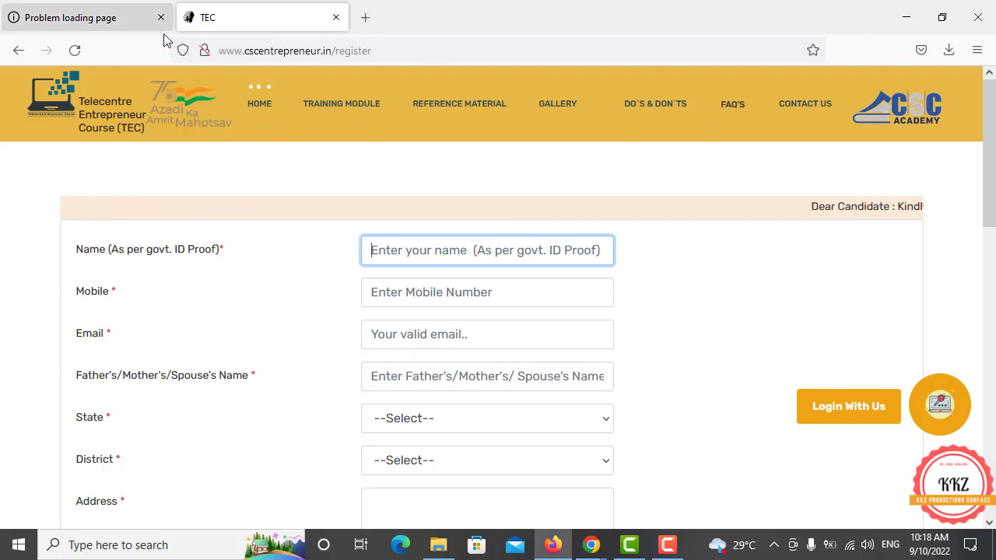
Step: Try to reload the timed-out register.csc.gov.in page and minimise the browser window
{"action": "left_click", "coordinate": [119, 28]}
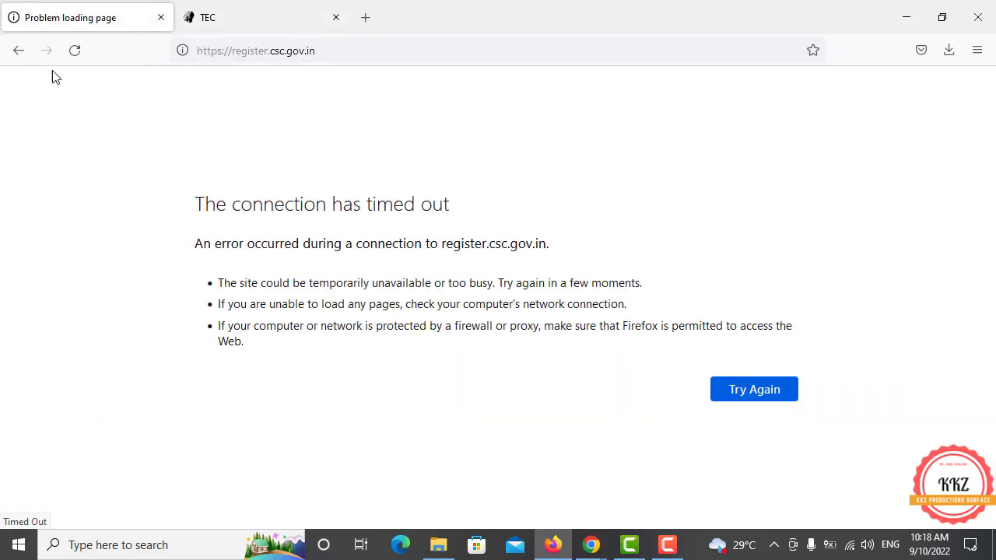
{"action": "left_click", "coordinate": [74, 51]}
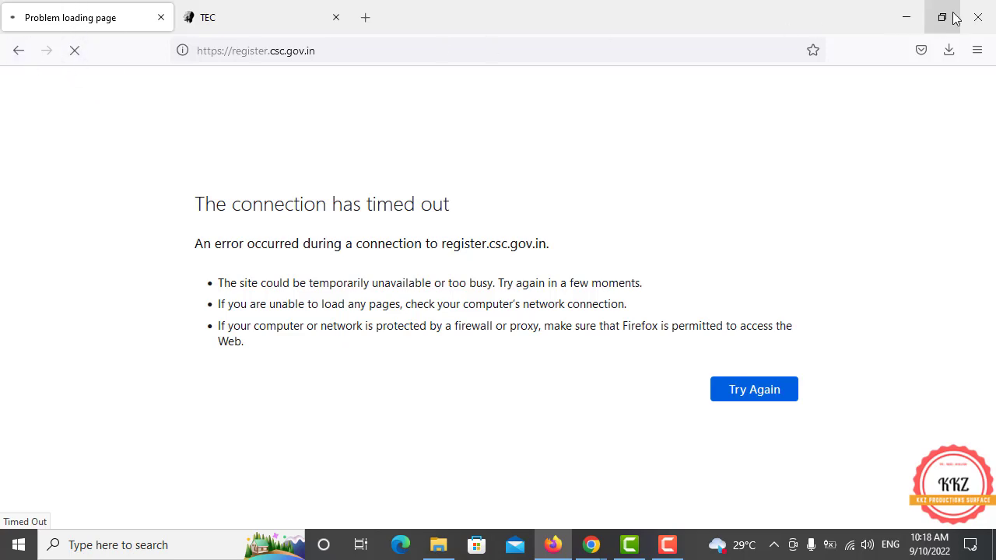
{"action": "left_click", "coordinate": [910, 15]}
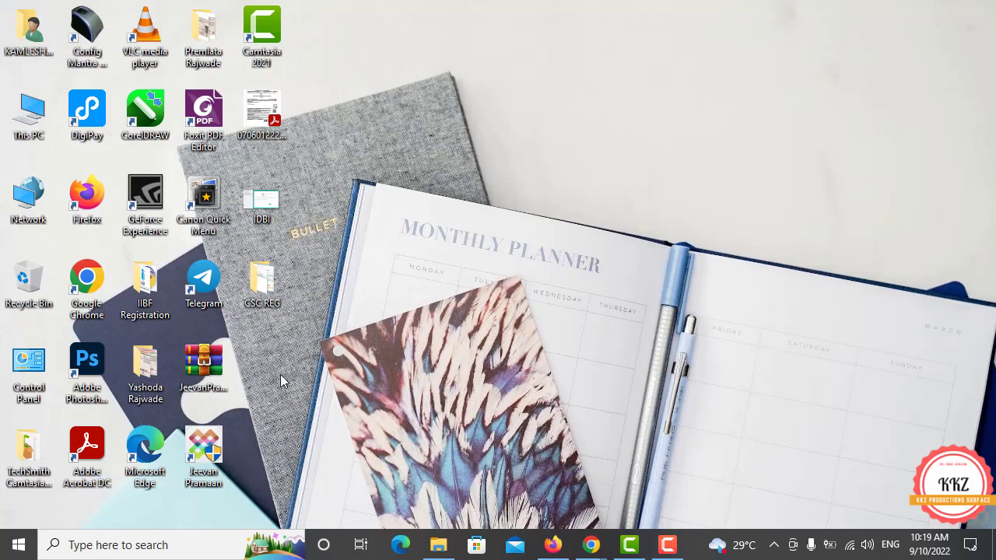
Step: Open the Main subfolder of the CSC REG desktop folder and review the prepared document files
{"action": "double_click", "coordinate": [268, 294]}
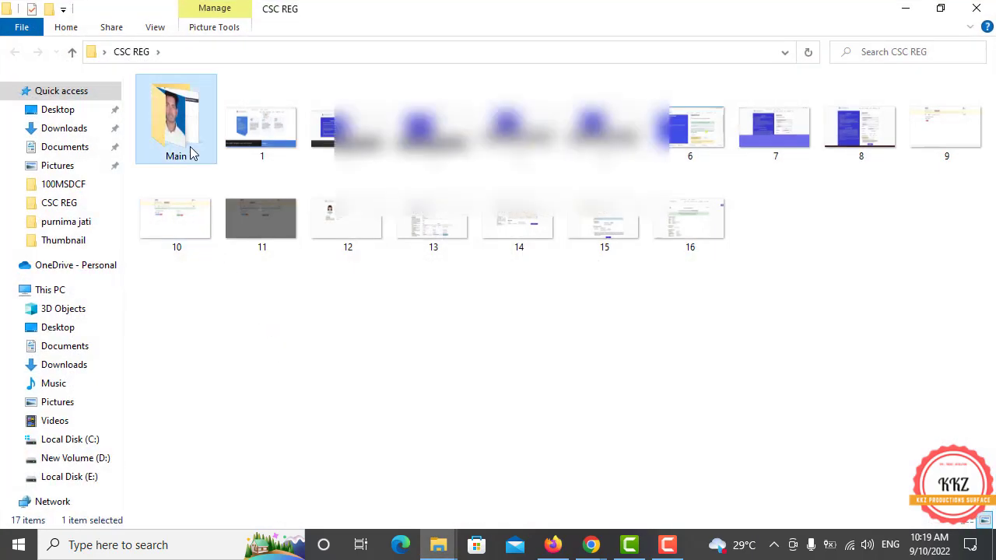
{"action": "double_click", "coordinate": [176, 125]}
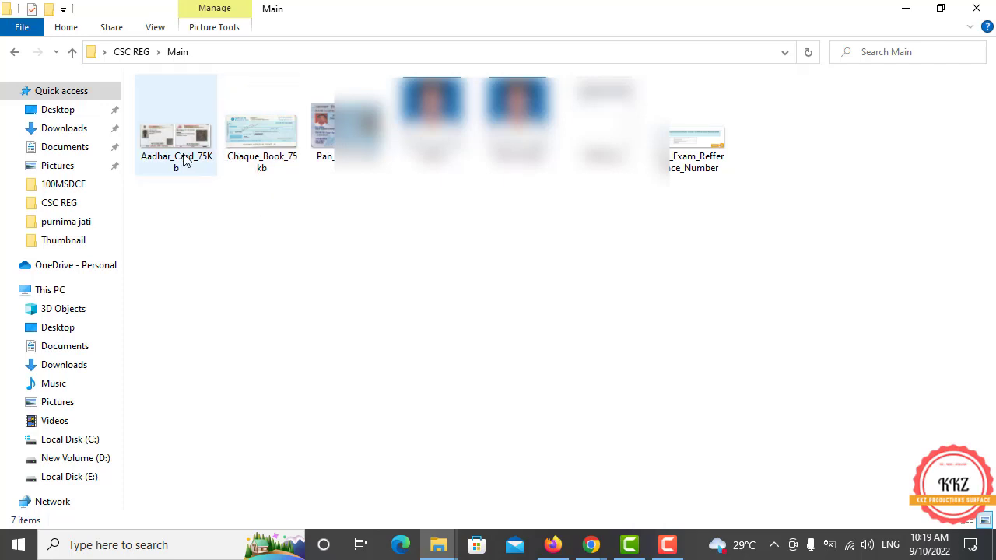
{"action": "mouse_move", "coordinate": [184, 161]}
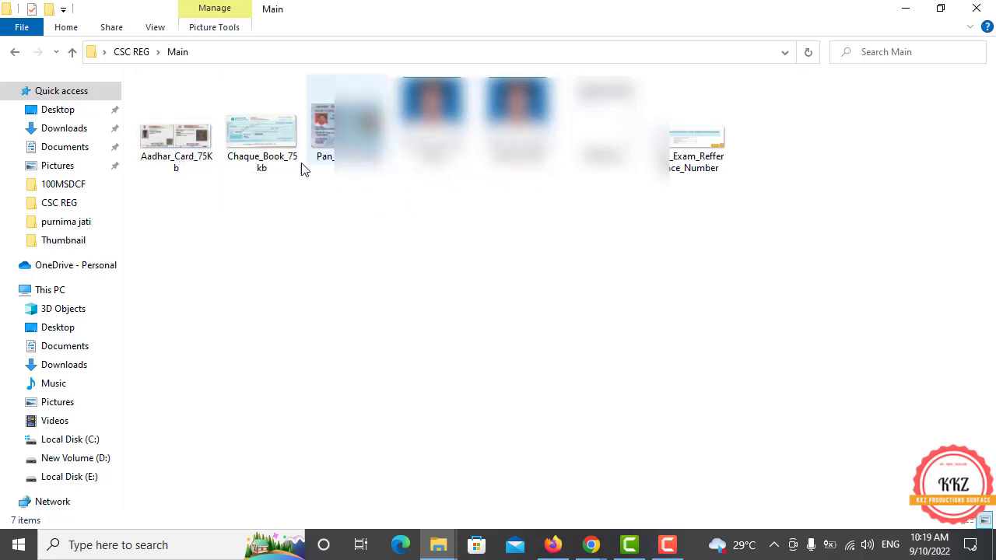
Step: View the Tec_Exam_Refference_Number image, close it and return to the CSC REG folder
{"action": "double_click", "coordinate": [713, 150]}
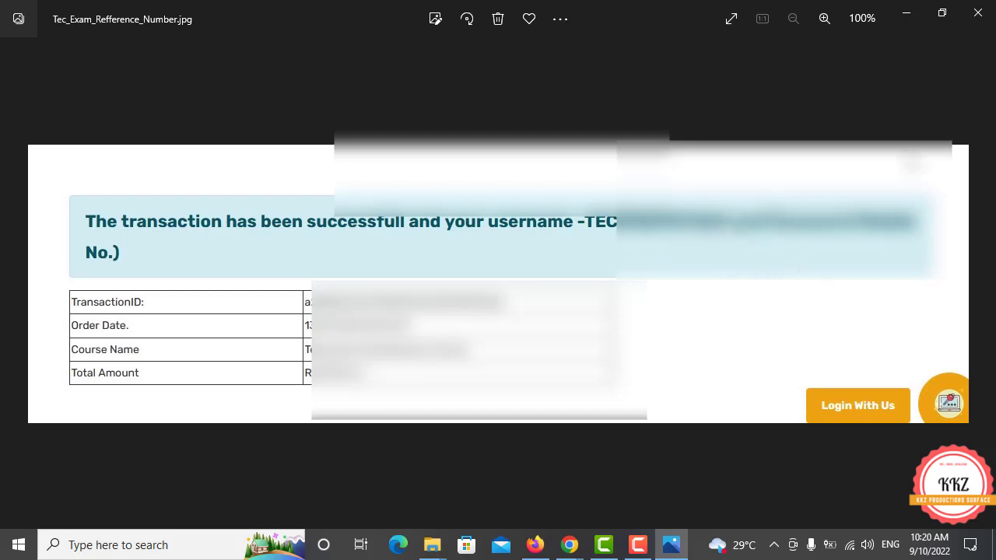
{"action": "left_click", "coordinate": [985, 7]}
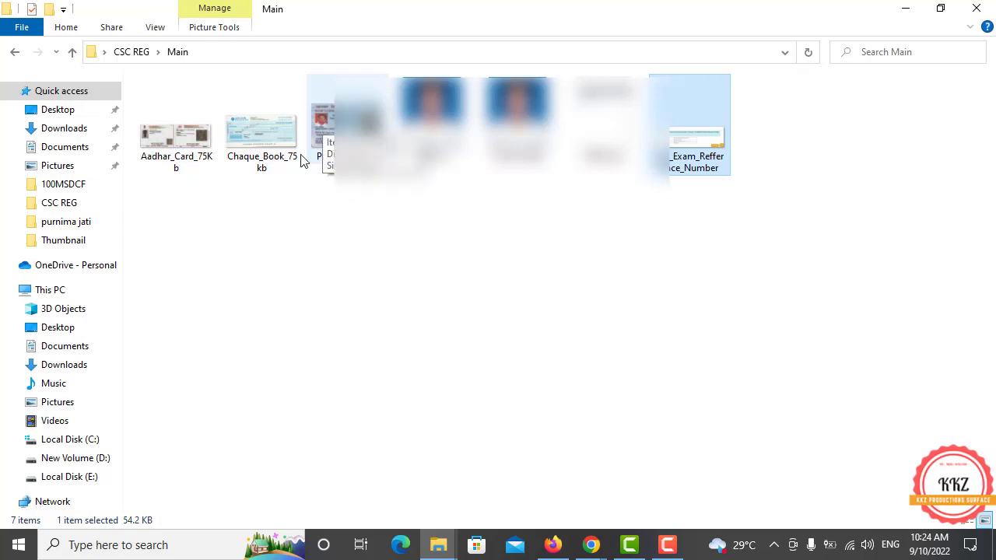
{"action": "left_click", "coordinate": [14, 53]}
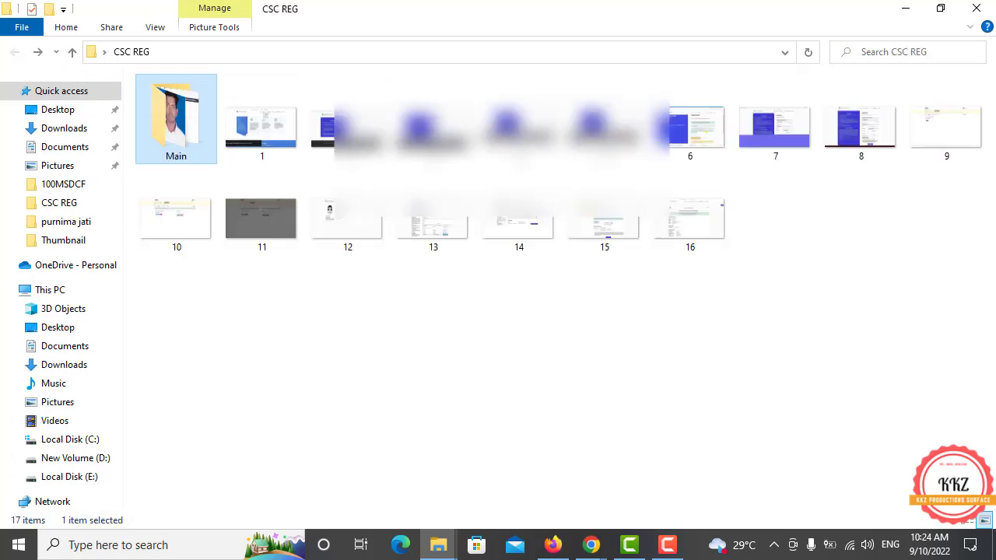
Step: Switch to Firefox, close the failed register.csc.gov.in page and open a new tab
{"action": "left_click", "coordinate": [552, 545]}
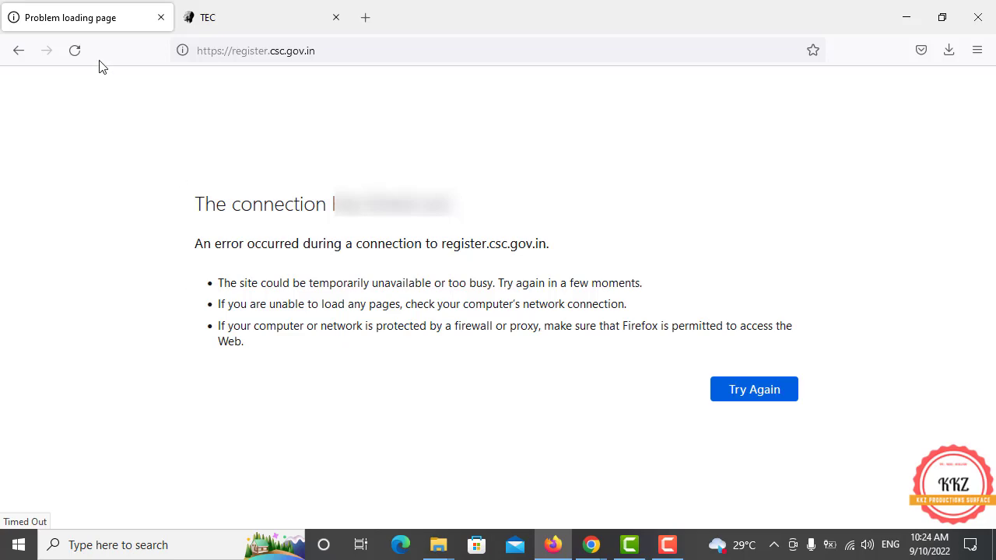
{"action": "left_click", "coordinate": [161, 18]}
{"action": "left_click", "coordinate": [194, 17]}
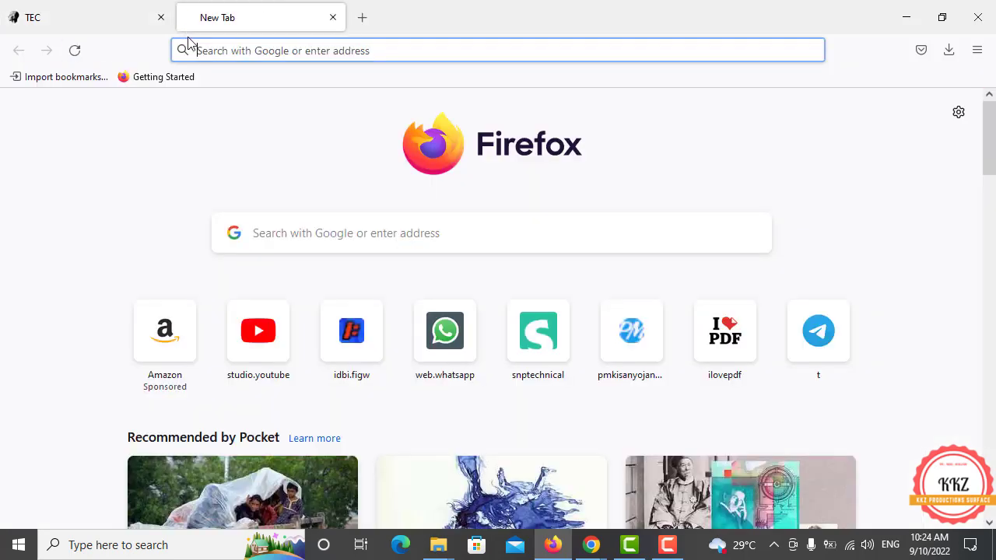
Step: Search Google for "csc registration" and open the CSC Registration result at register.csc.gov.in
{"action": "left_click", "coordinate": [204, 52]}
{"action": "type", "text": "csc"}
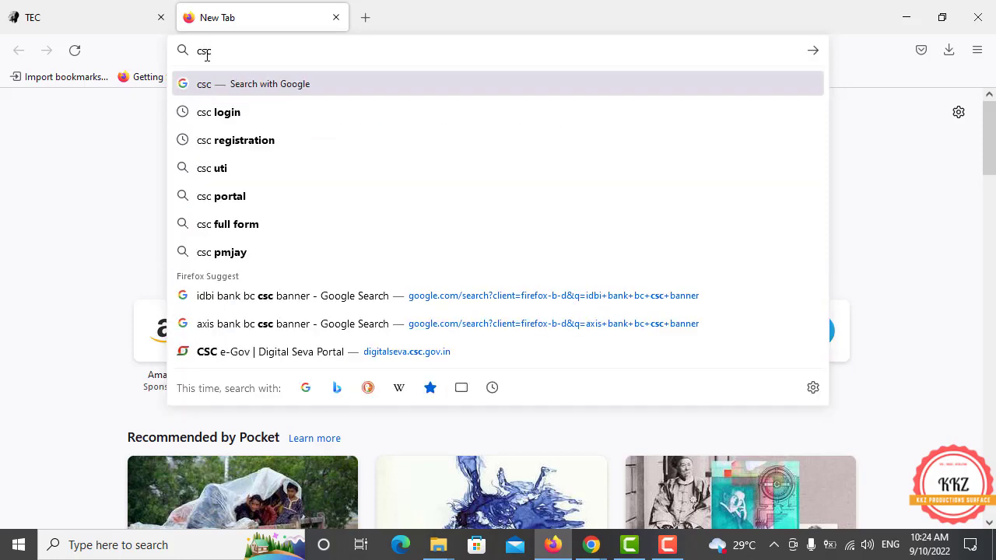
{"action": "key", "text": "Down"}
{"action": "key", "text": "Down"}
{"action": "key", "text": "Return"}
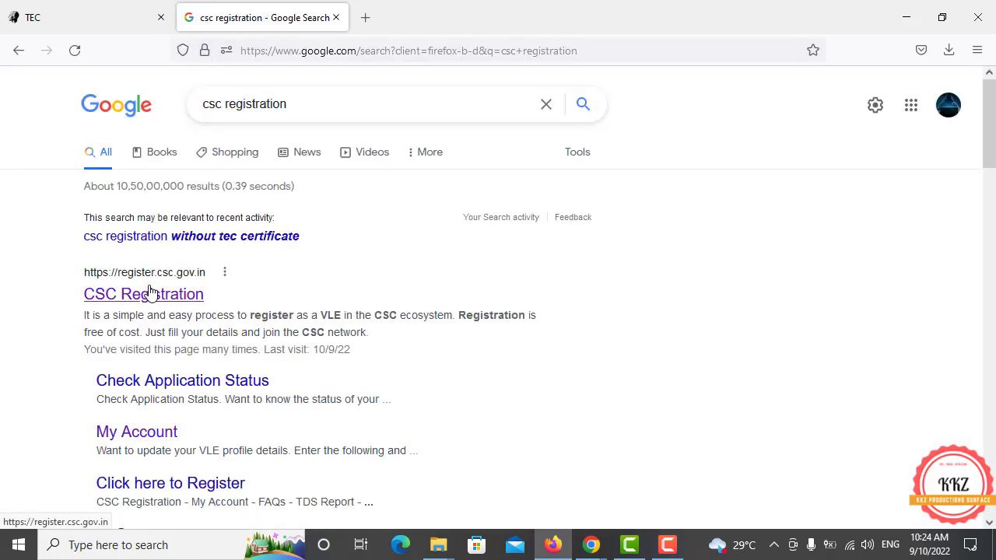
{"action": "left_click", "coordinate": [150, 292]}
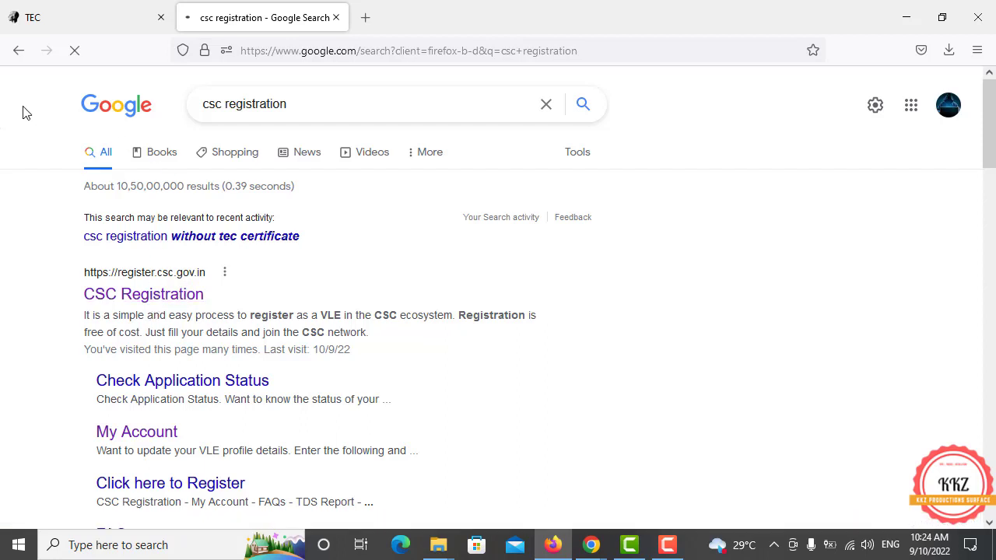
{"action": "left_click", "coordinate": [918, 11]}
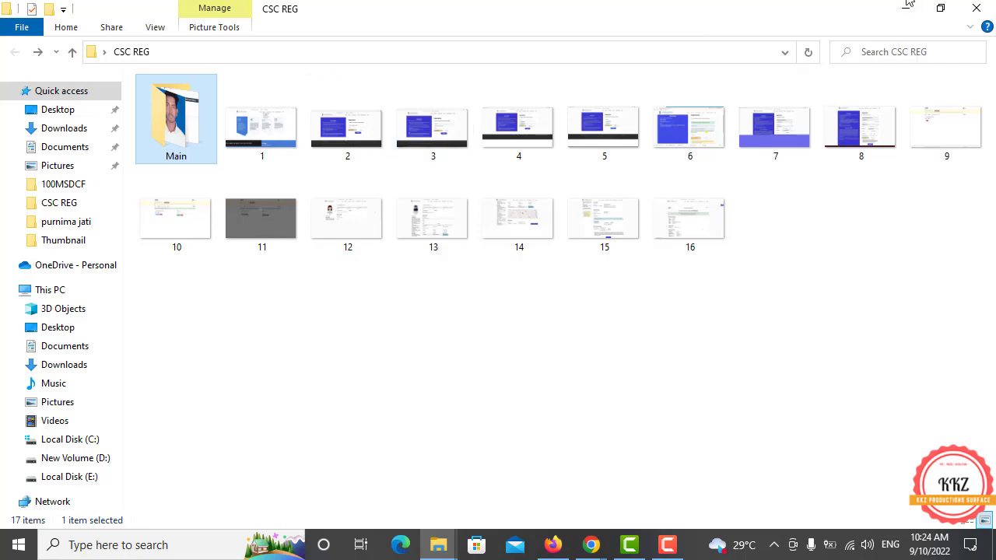
{"action": "left_click", "coordinate": [906, 9]}
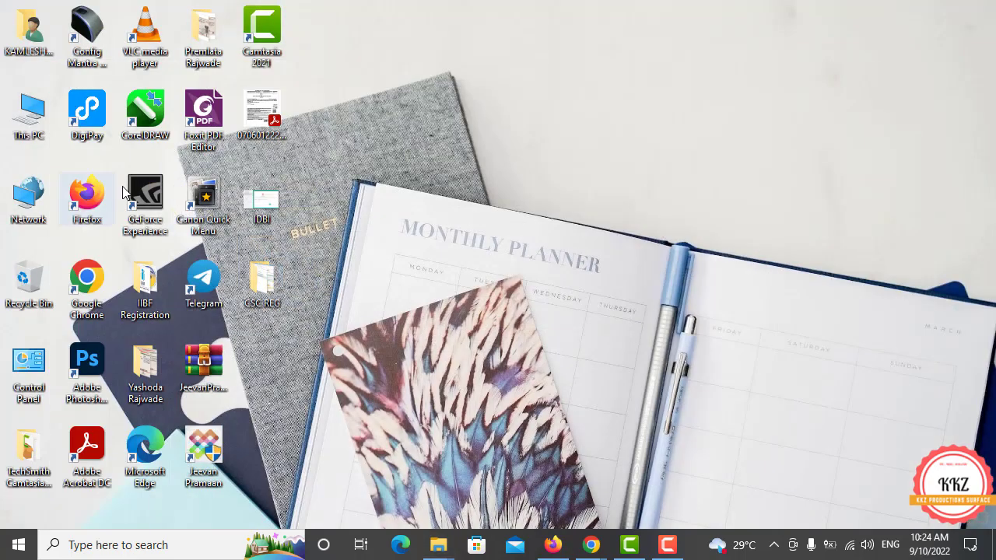
{"action": "left_click", "coordinate": [544, 545]}
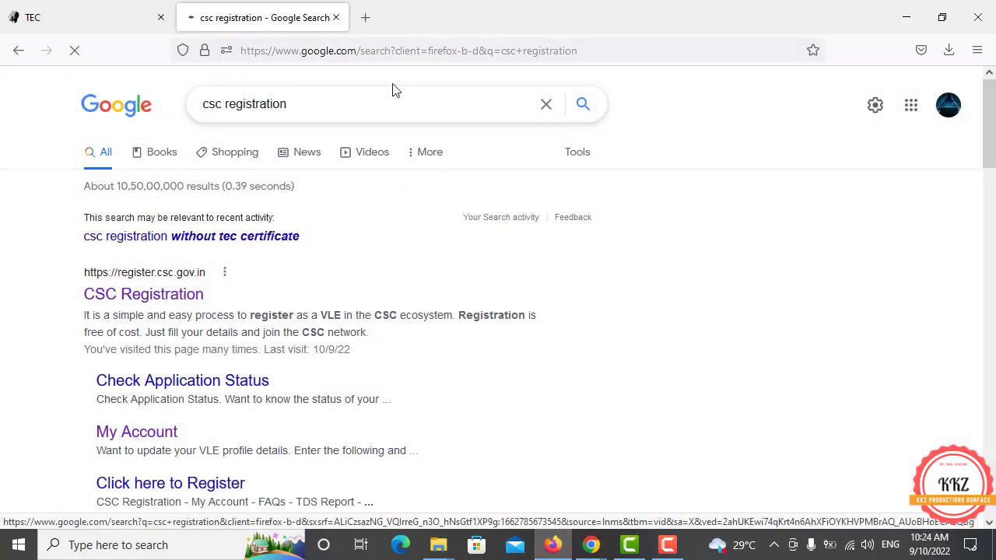
Step: Open google.com in a new tab
{"action": "left_click", "coordinate": [367, 21]}
{"action": "left_click", "coordinate": [384, 51]}
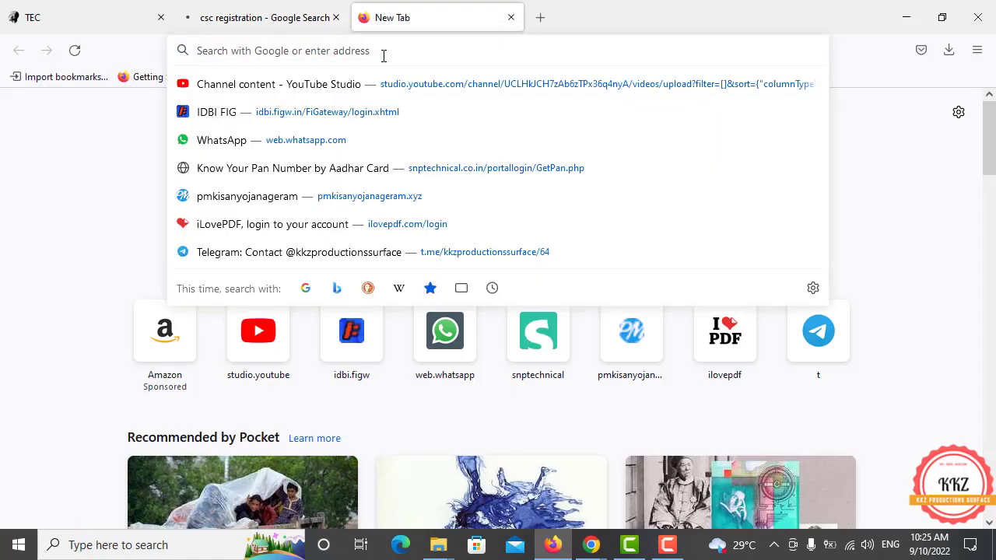
{"action": "type", "text": "google.com"}
{"action": "key", "text": "Return"}
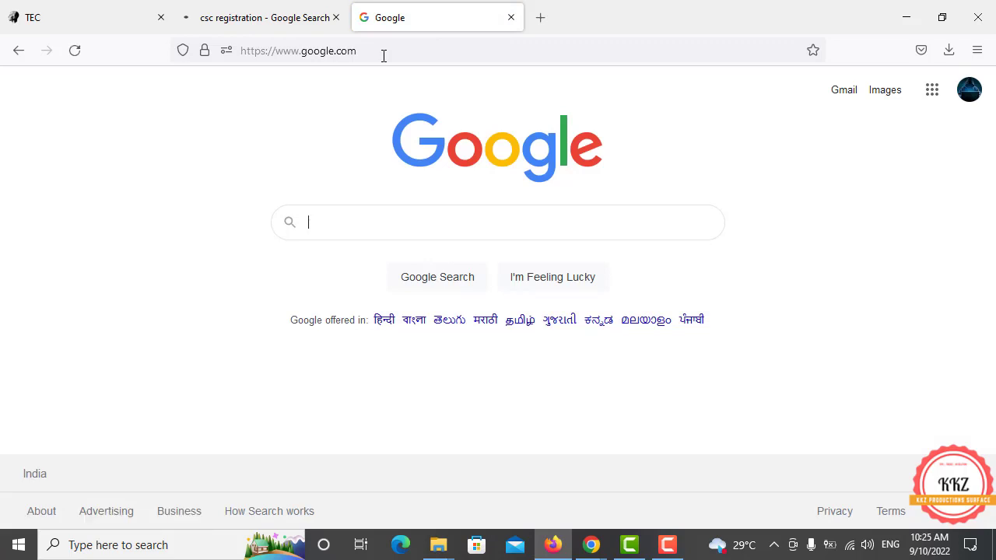
Step: Search Google for "latitude and longitude" and open the Latitude and Longitude Finder result at latlong.net
{"action": "type", "text": "lett"}
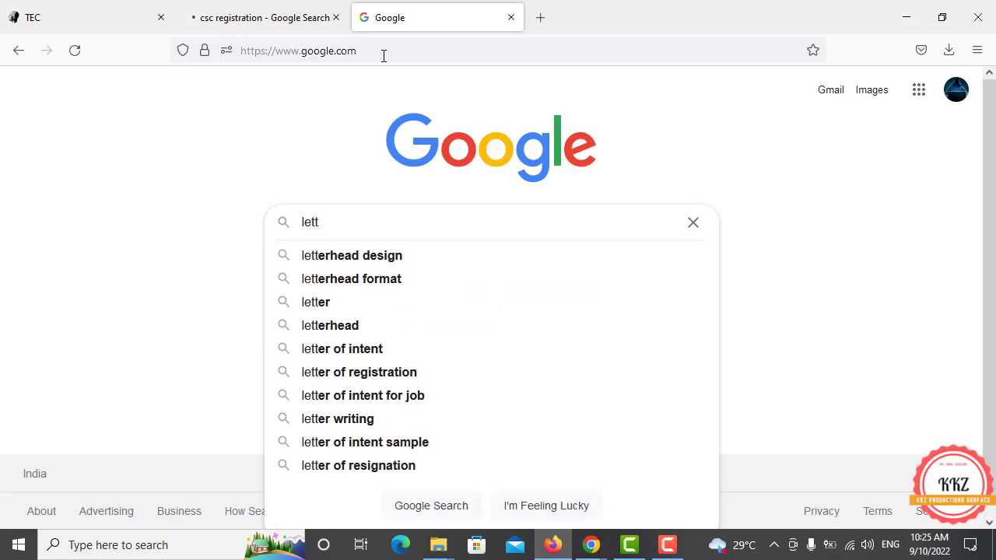
{"action": "type", "text": "i"}
{"action": "key", "text": "BackSpace"}
{"action": "key", "text": "BackSpace"}
{"action": "key", "text": "BackSpace"}
{"action": "key", "text": "BackSpace"}
{"action": "type", "text": "atitu"}
{"action": "key", "text": "Down"}
{"action": "key", "text": "Down"}
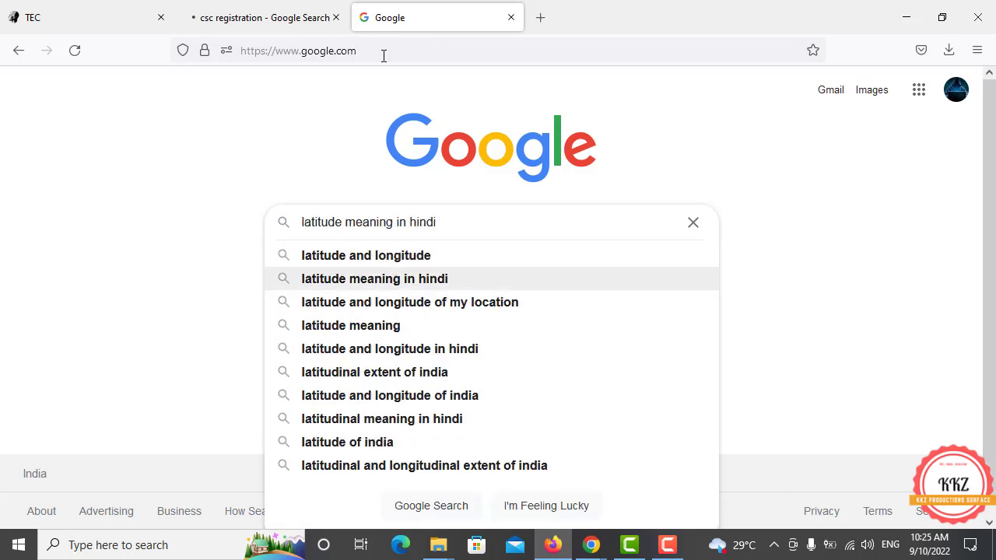
{"action": "key", "text": "Up"}
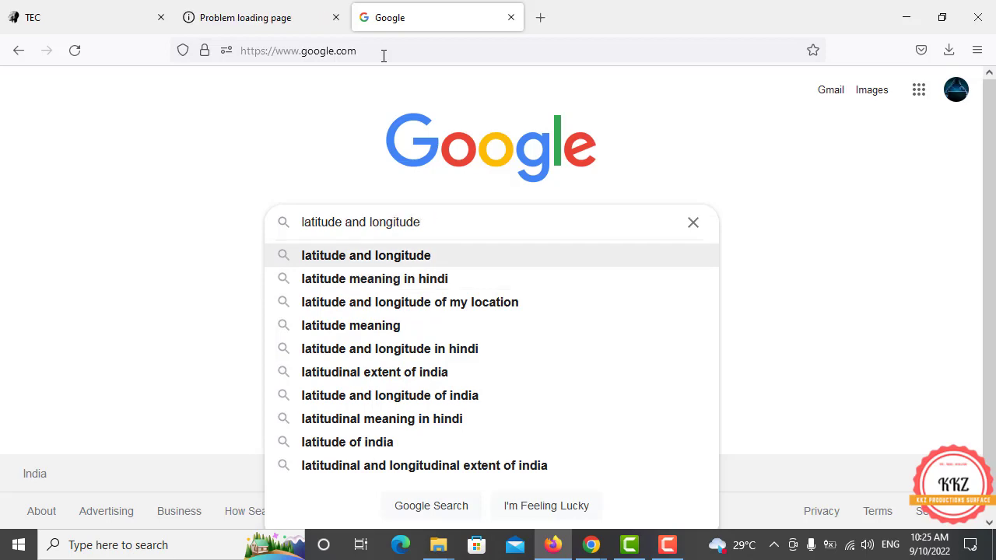
{"action": "key", "text": "Return"}
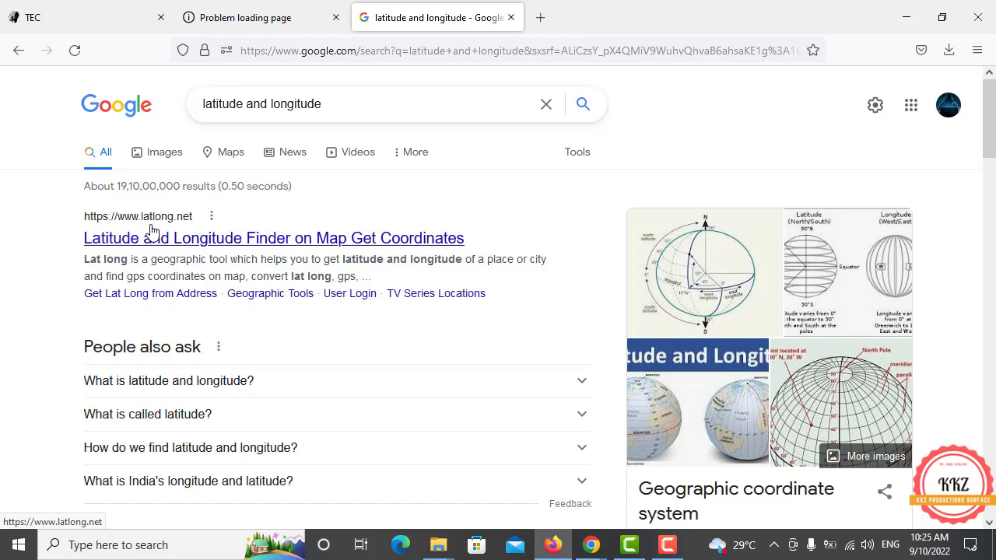
{"action": "left_click", "coordinate": [204, 244]}
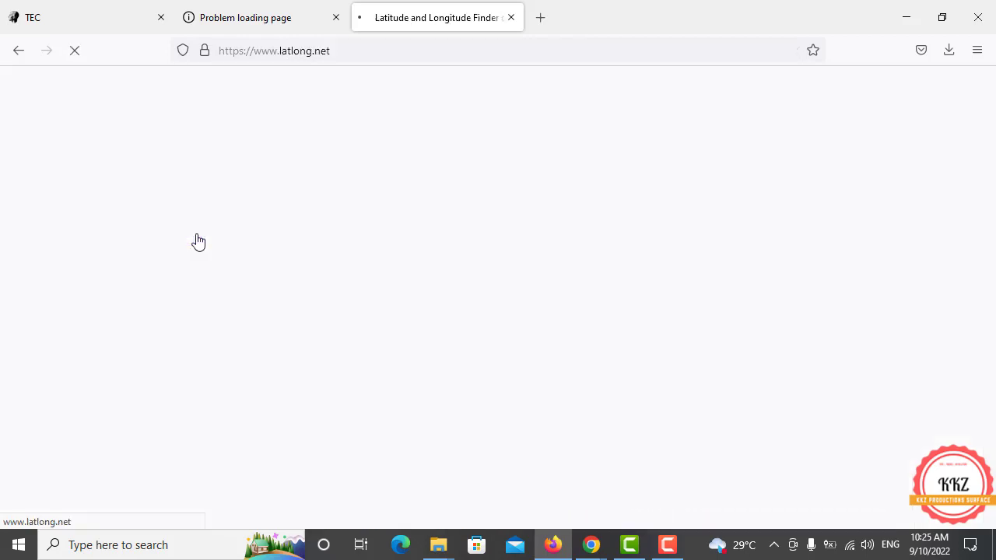
Step: Place the marker on the LatLong.net map at about -55.52, -21.70 to get that point's coordinates
{"action": "scroll", "coordinate": [241, 274], "scroll_direction": "down", "scroll_amount": 6}
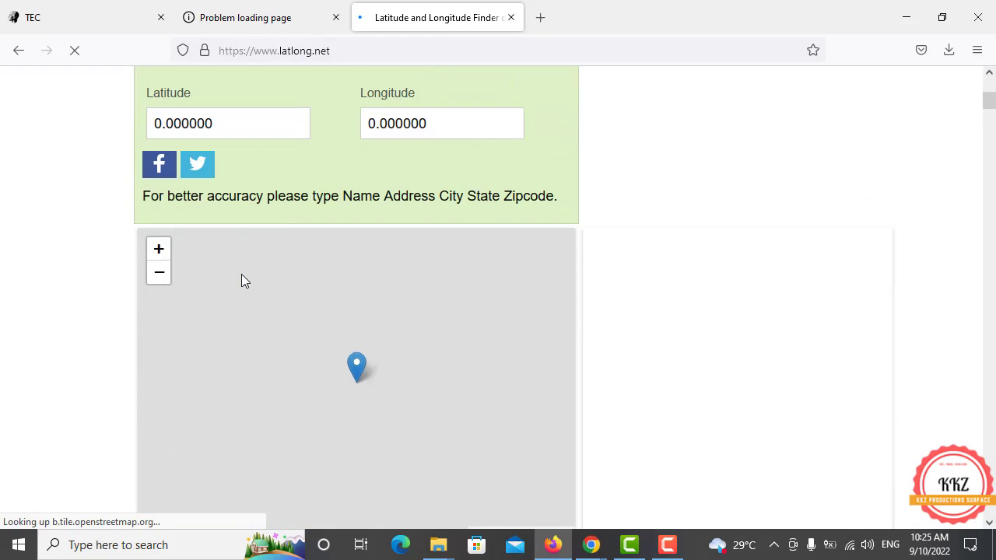
{"action": "scroll", "coordinate": [325, 306], "scroll_direction": "up", "scroll_amount": 4}
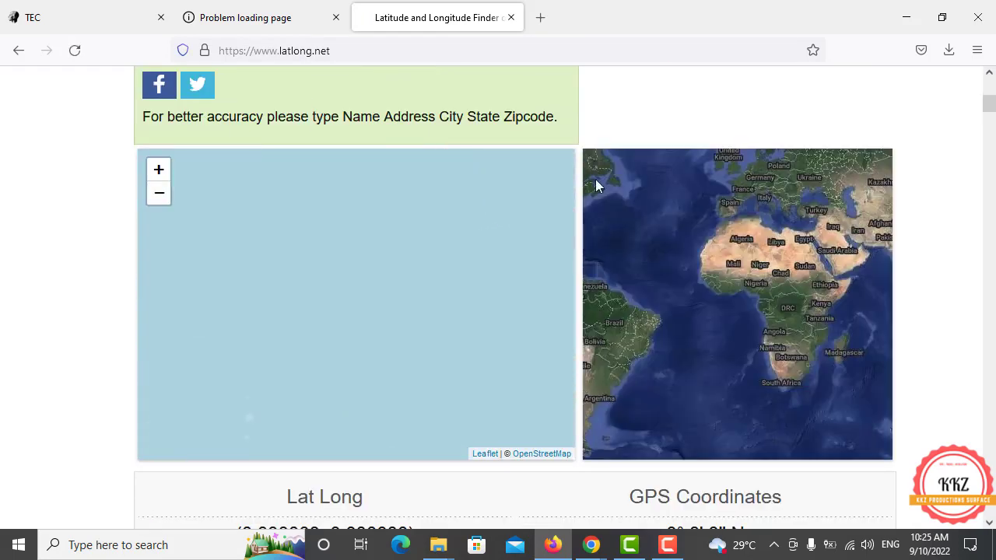
{"action": "left_click_drag", "start_coordinate": [989, 104], "coordinate": [991, 91]}
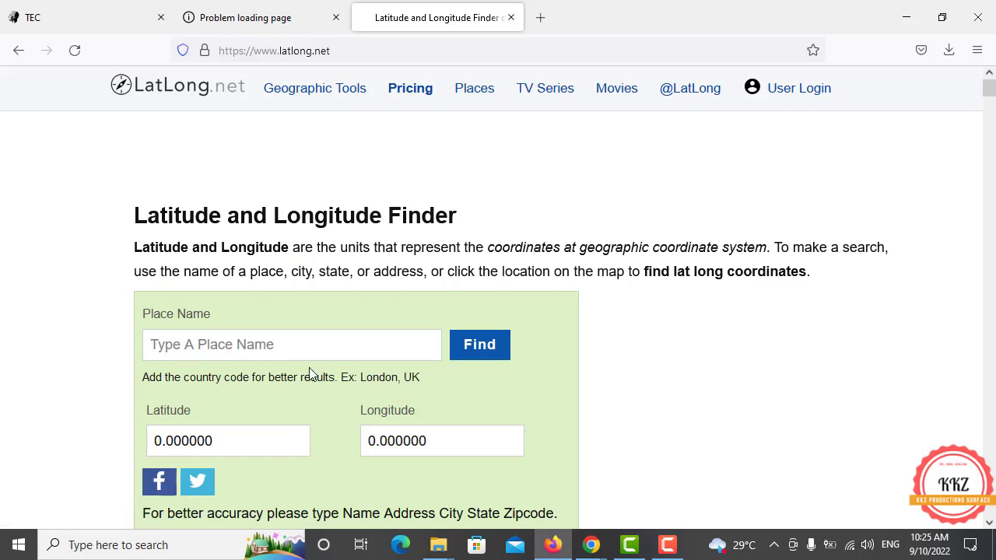
{"action": "left_click", "coordinate": [271, 355]}
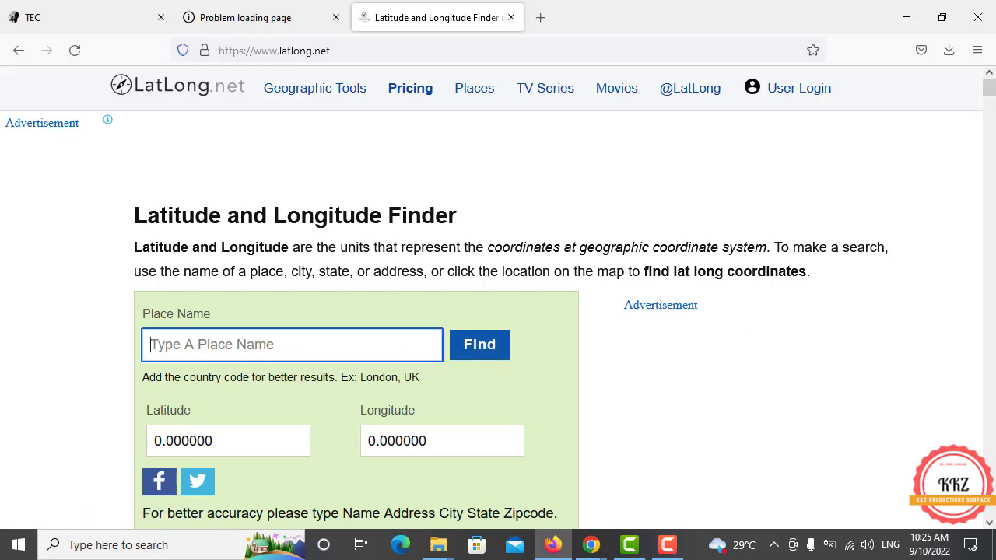
{"action": "scroll", "coordinate": [988, 109], "scroll_direction": "down", "scroll_amount": 5}
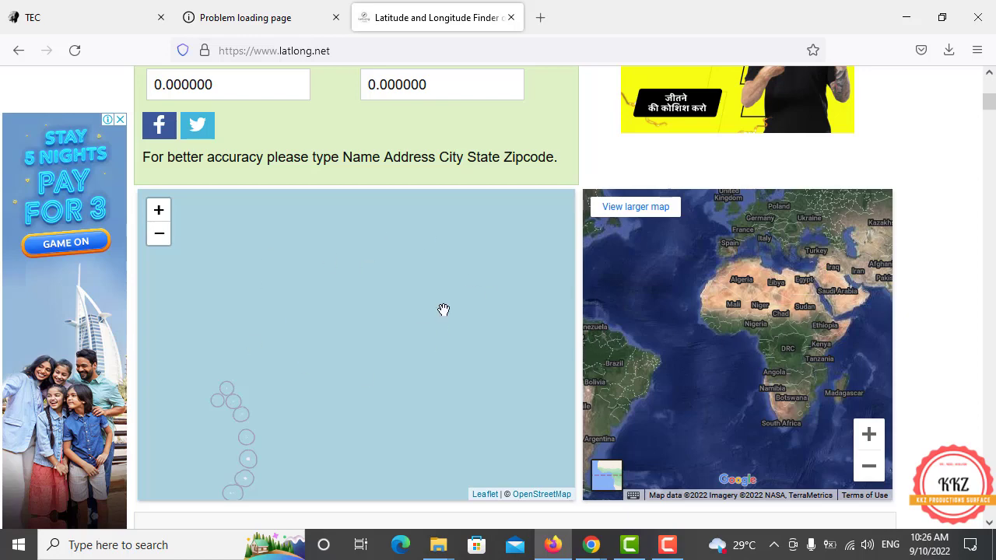
{"action": "left_click", "coordinate": [330, 362]}
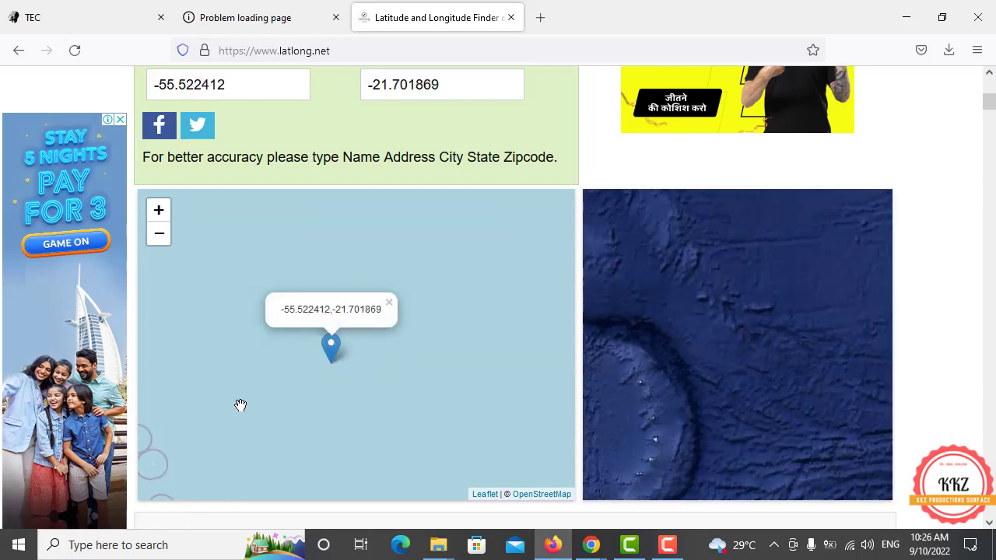
{"action": "mouse_move", "coordinate": [240, 407]}
{"action": "left_mouse_down"}
{"action": "mouse_move", "coordinate": [326, 371]}
{"action": "mouse_move", "coordinate": [334, 412]}
{"action": "mouse_move", "coordinate": [358, 358]}
{"action": "mouse_move", "coordinate": [358, 409]}
{"action": "mouse_move", "coordinate": [354, 325]}
{"action": "left_mouse_up"}
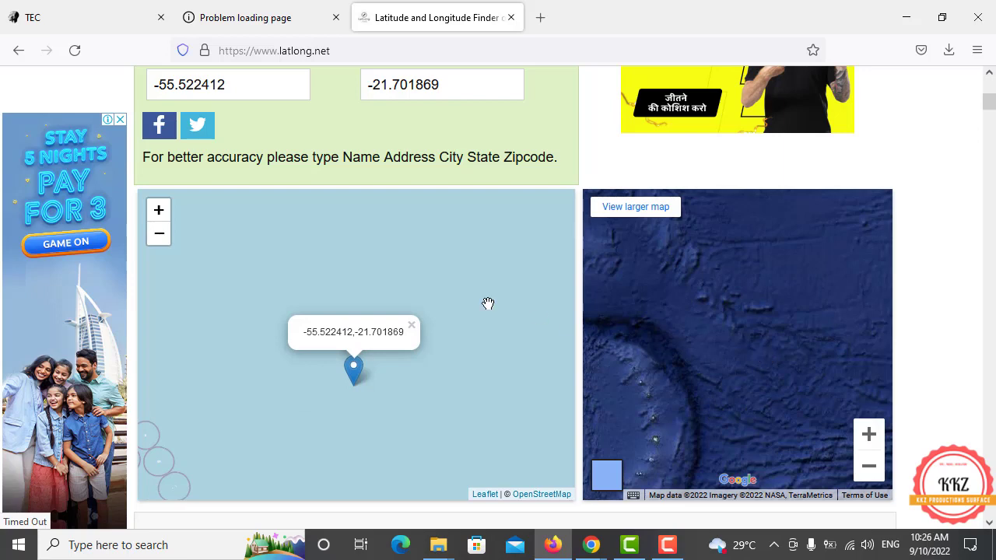
{"action": "left_click_drag", "start_coordinate": [411, 261], "coordinate": [386, 333]}
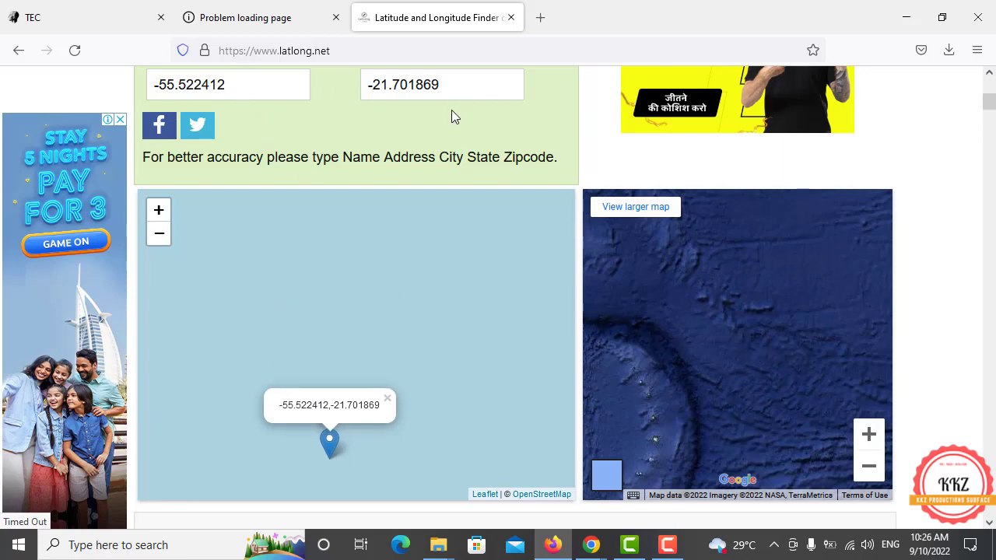
{"action": "left_click_drag", "start_coordinate": [394, 347], "coordinate": [378, 249]}
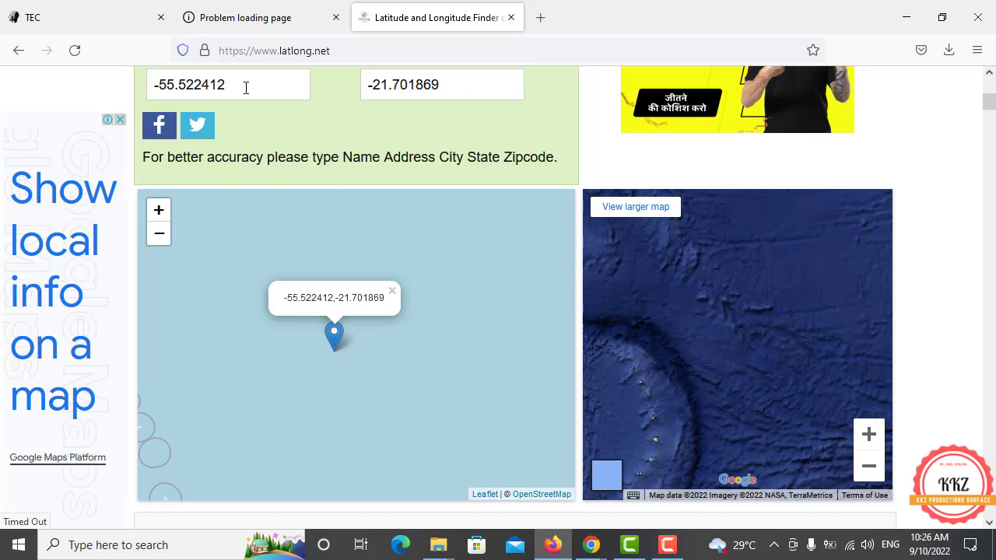
{"action": "left_click_drag", "start_coordinate": [369, 331], "coordinate": [371, 367]}
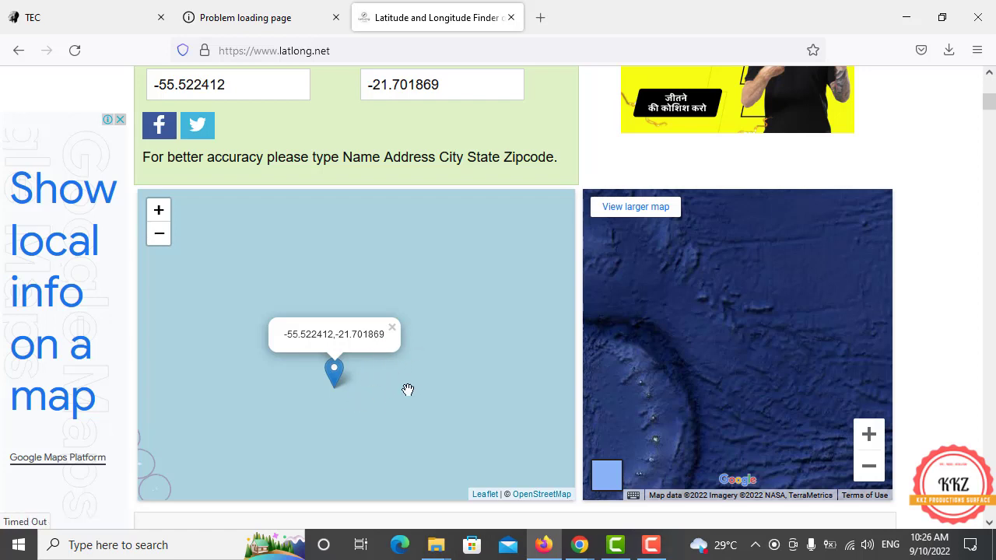
{"action": "mouse_move", "coordinate": [392, 371]}
{"action": "left_mouse_down"}
{"action": "mouse_move", "coordinate": [449, 305]}
{"action": "mouse_move", "coordinate": [445, 415]}
{"action": "left_mouse_up"}
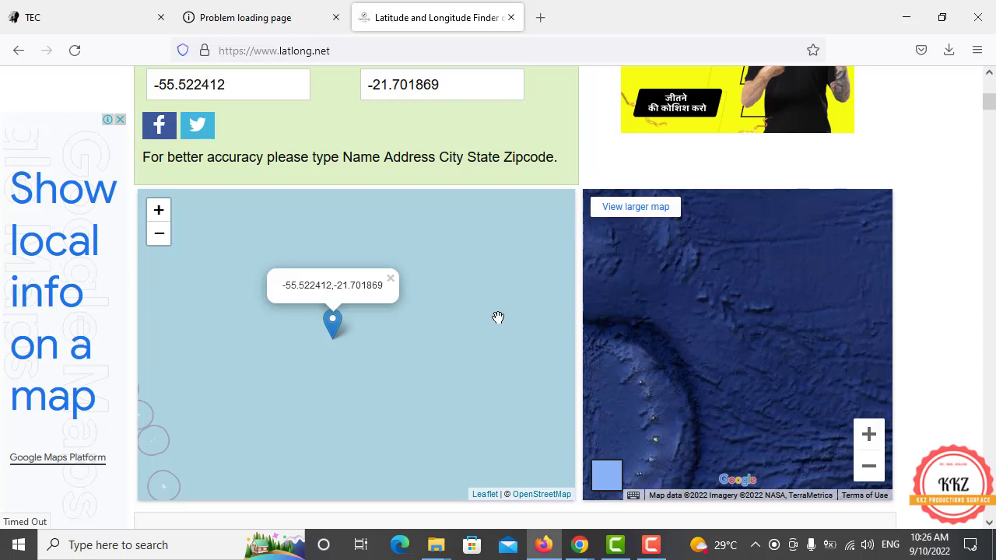
{"action": "mouse_move", "coordinate": [395, 327]}
{"action": "left_mouse_down"}
{"action": "mouse_move", "coordinate": [386, 407]}
{"action": "mouse_move", "coordinate": [413, 356]}
{"action": "mouse_move", "coordinate": [417, 392]}
{"action": "left_mouse_up"}
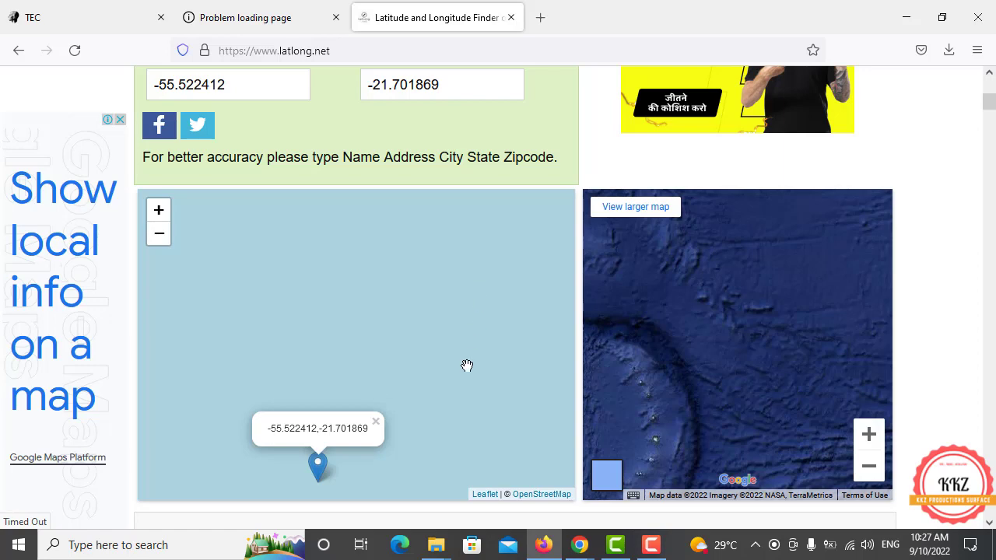
{"action": "mouse_move", "coordinate": [466, 365]}
{"action": "left_mouse_down"}
{"action": "mouse_move", "coordinate": [976, 171]}
{"action": "mouse_move", "coordinate": [986, 92]}
{"action": "left_mouse_up"}
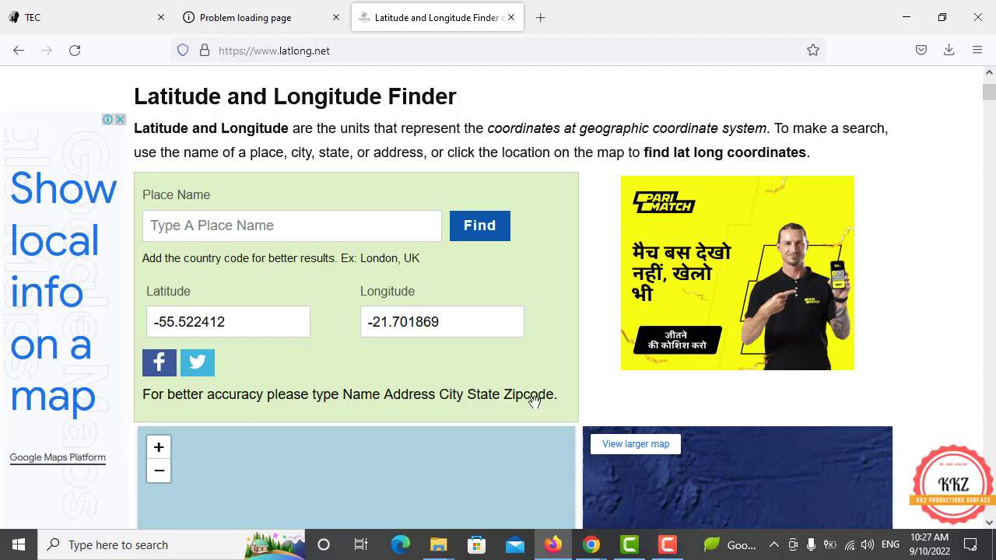
{"action": "mouse_move", "coordinate": [988, 92]}
{"action": "left_mouse_down"}
{"action": "mouse_move", "coordinate": [989, 102]}
{"action": "mouse_move", "coordinate": [989, 79]}
{"action": "left_mouse_up"}
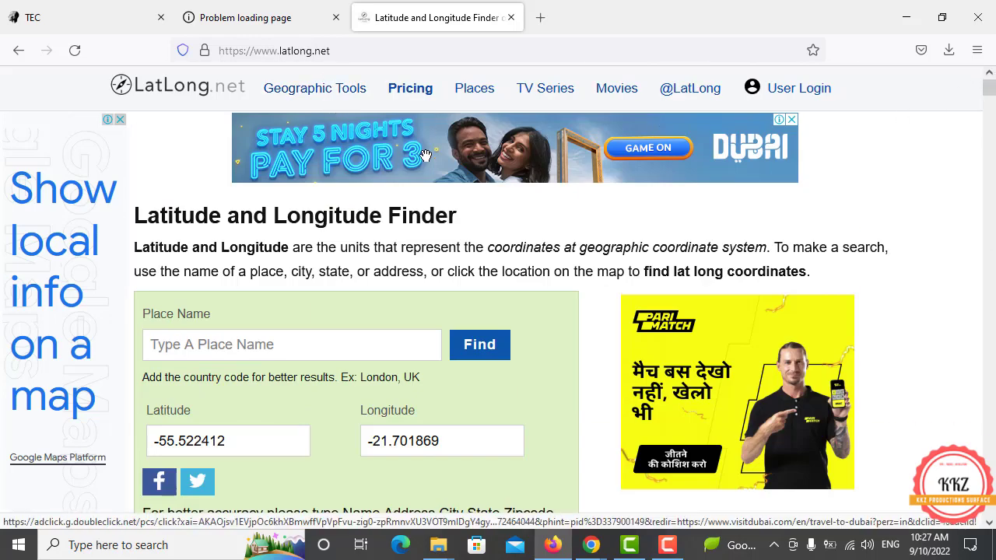
Step: Minimize the browser, open the CSC REG folder from the desktop and maximize its window
{"action": "left_click", "coordinate": [904, 17]}
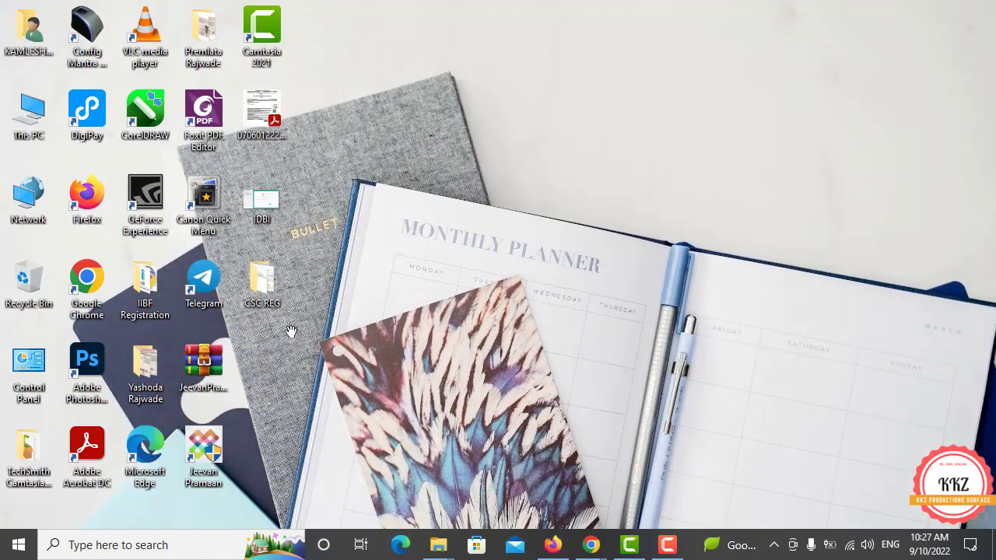
{"action": "double_click", "coordinate": [267, 289]}
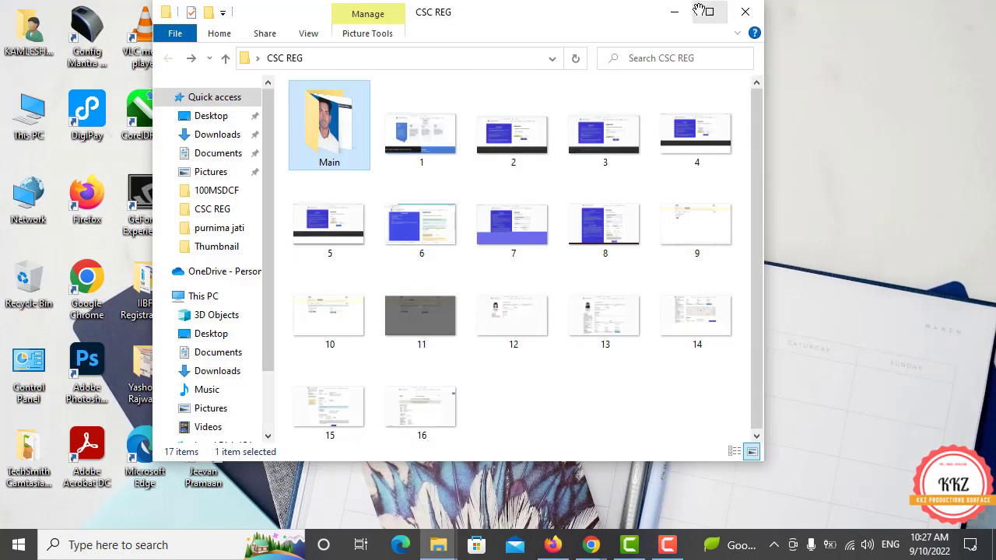
{"action": "left_click", "coordinate": [700, 11]}
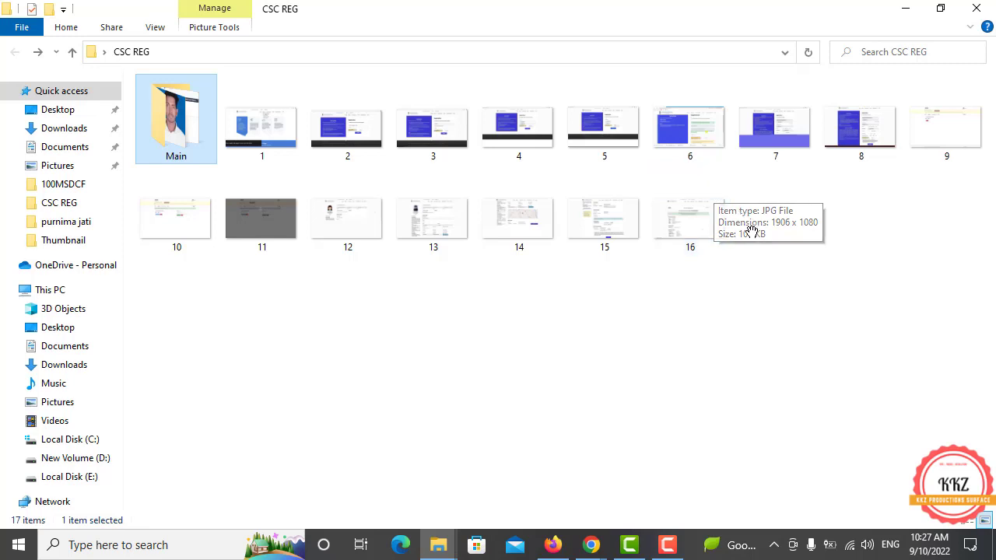
{"action": "left_click", "coordinate": [347, 343]}
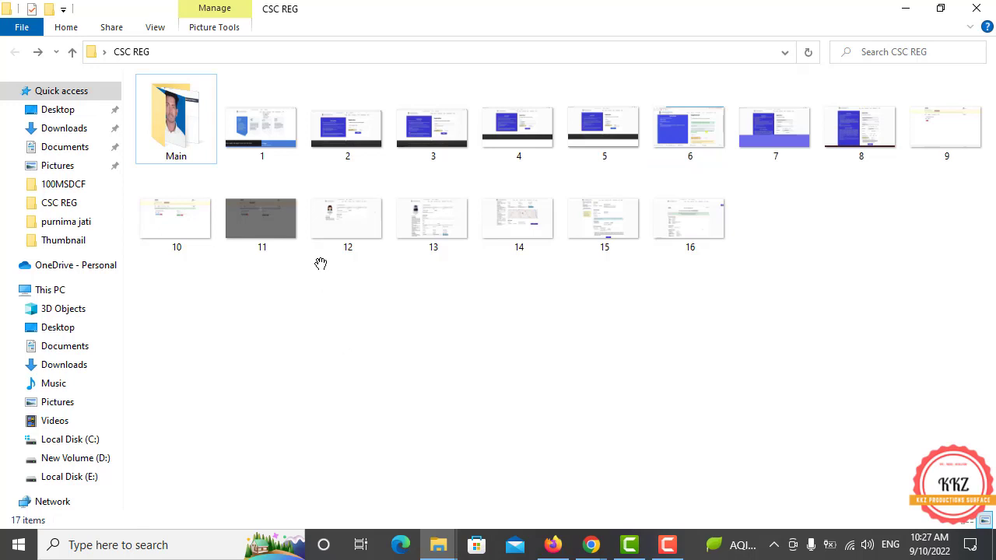
Step: View the registration screenshots 1.jpg to 3.jpg, covering the New Registration option and the application type and TEC certificate number fields
{"action": "double_click", "coordinate": [260, 138]}
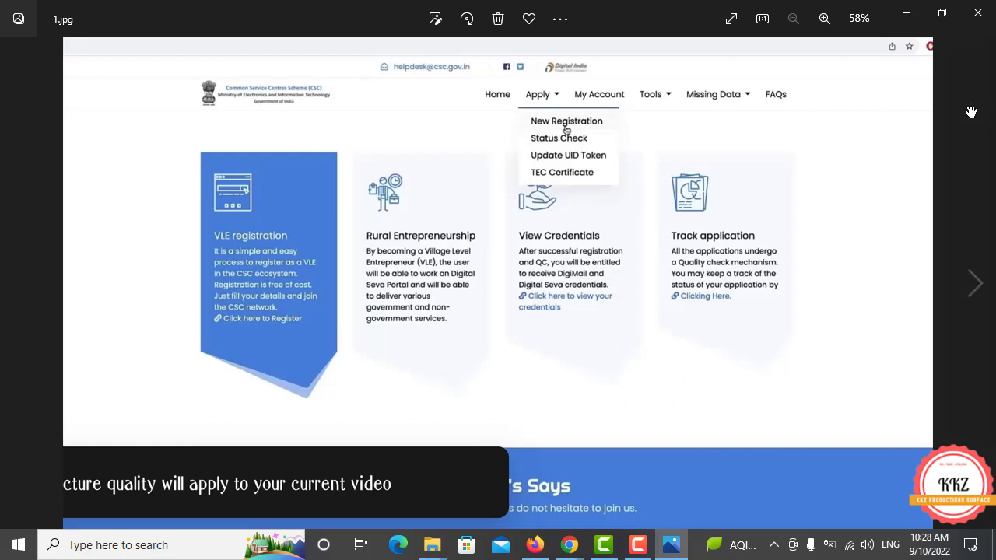
{"action": "left_click", "coordinate": [975, 284]}
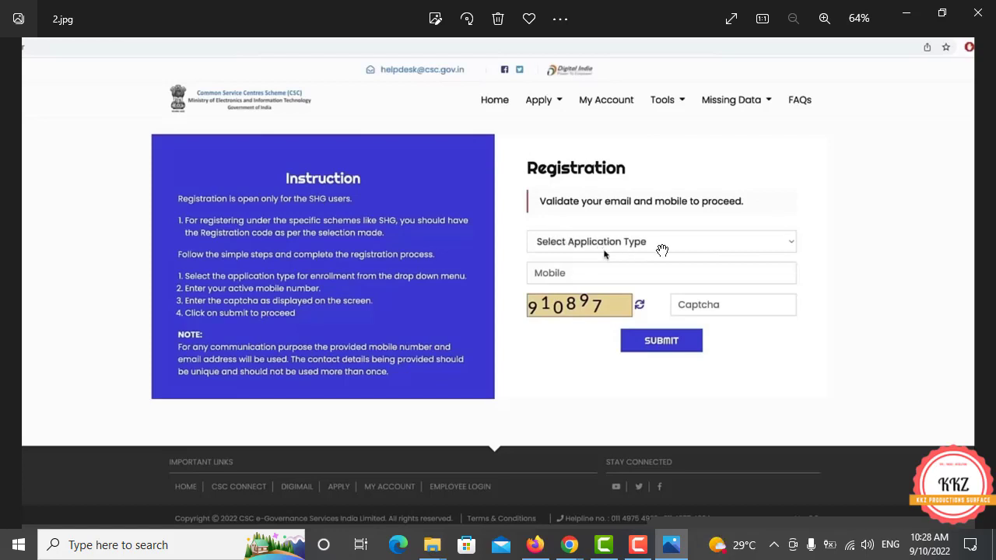
{"action": "left_click", "coordinate": [976, 285]}
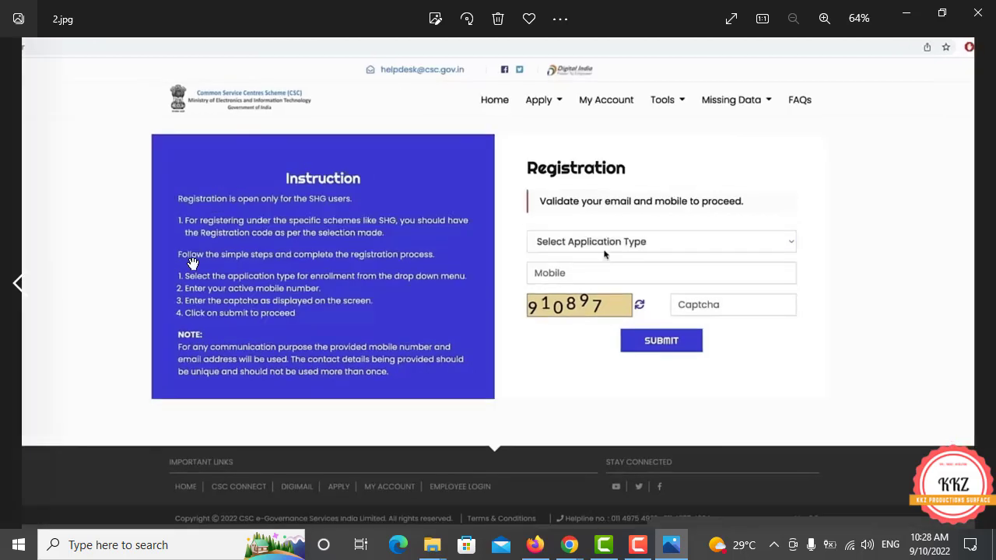
{"action": "left_click", "coordinate": [21, 283]}
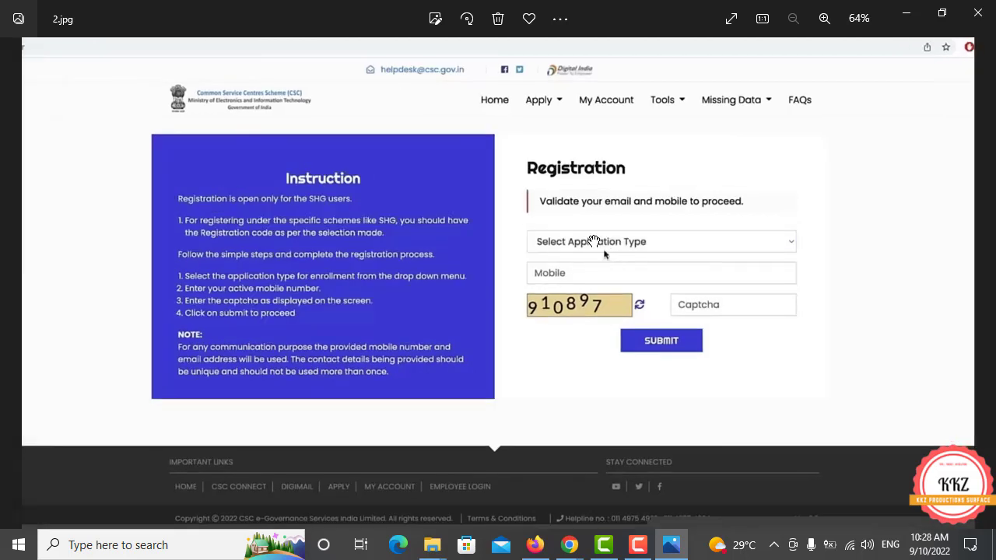
{"action": "left_click", "coordinate": [977, 284]}
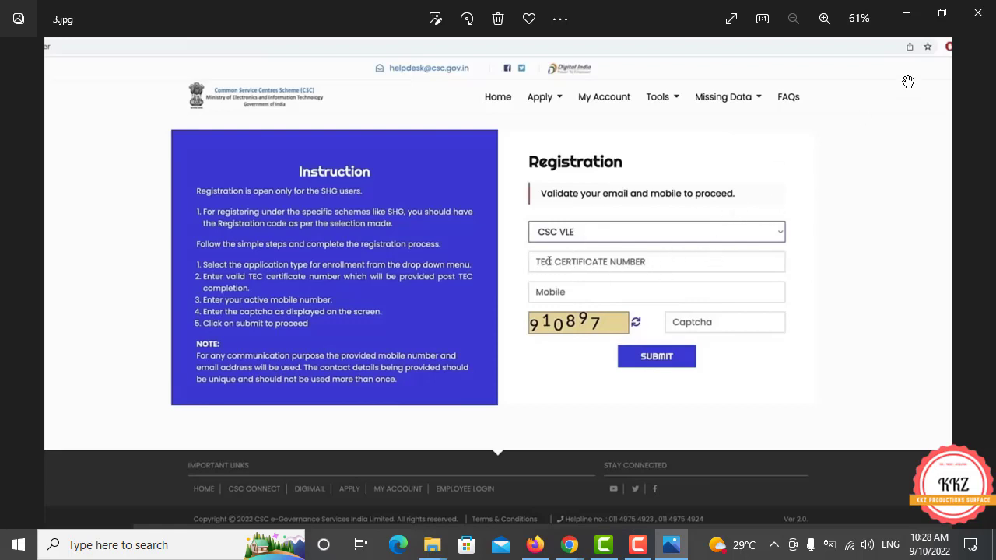
Step: View the Tec_Exam_Refference_Number image in the Main folder, close it and return to the image viewer with the registration screenshots
{"action": "left_click", "coordinate": [902, 13]}
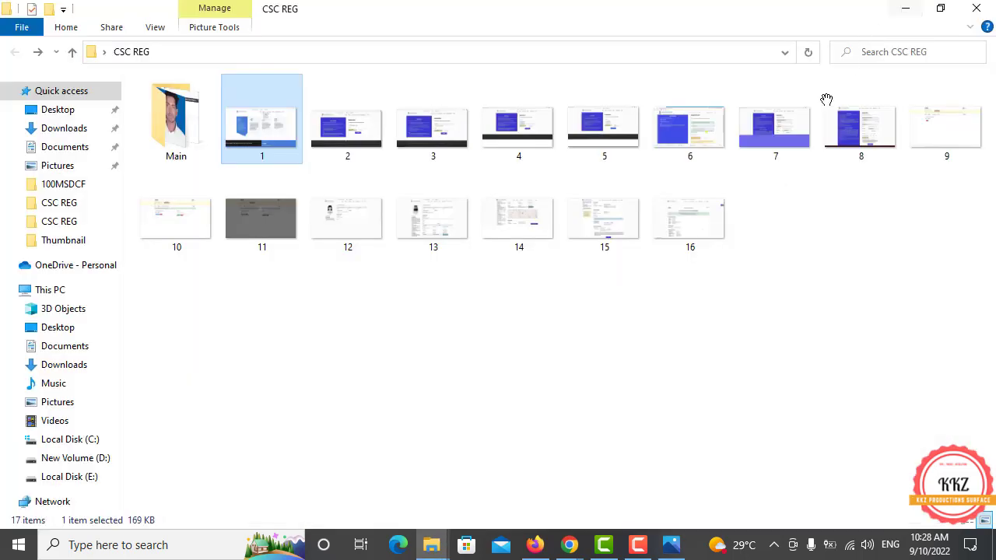
{"action": "double_click", "coordinate": [176, 117]}
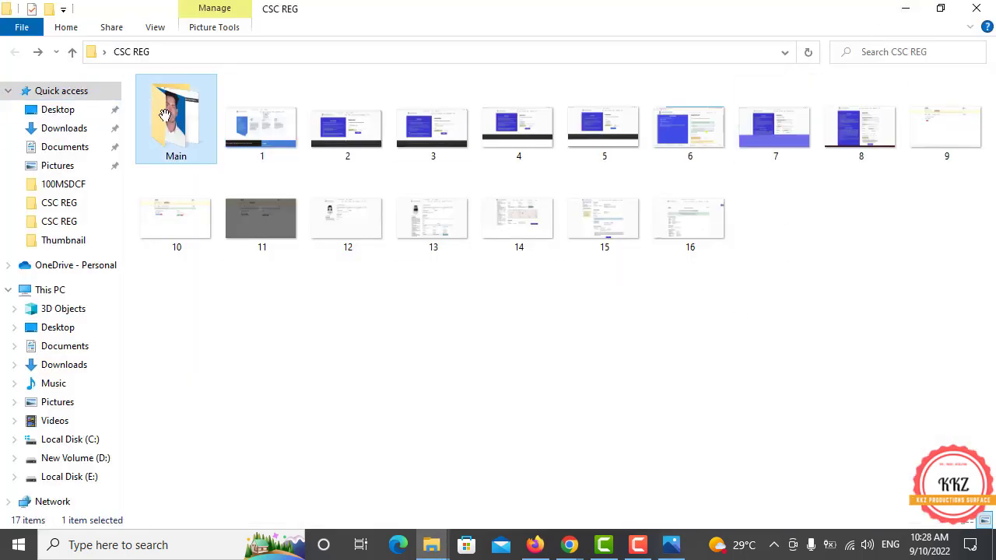
{"action": "double_click", "coordinate": [690, 151]}
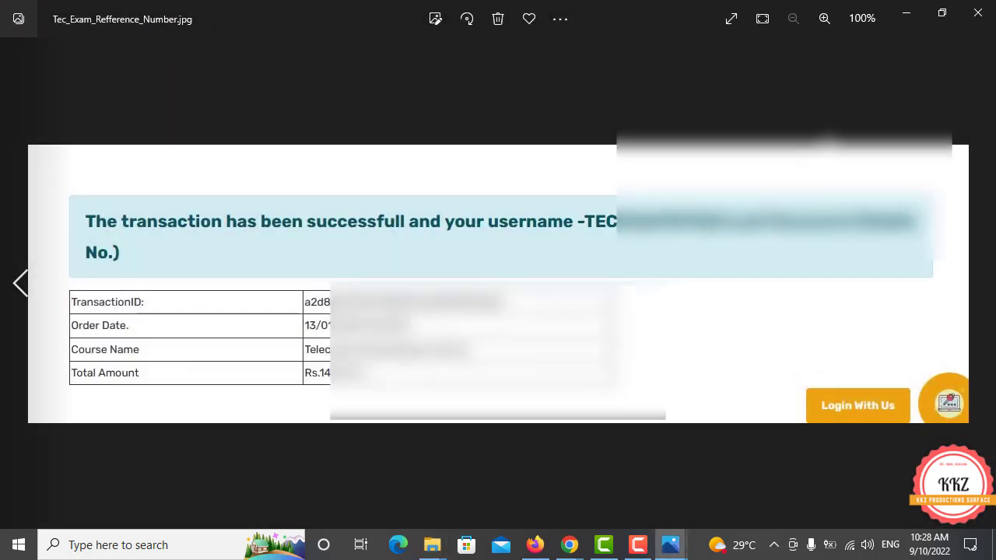
{"action": "left_click", "coordinate": [976, 18]}
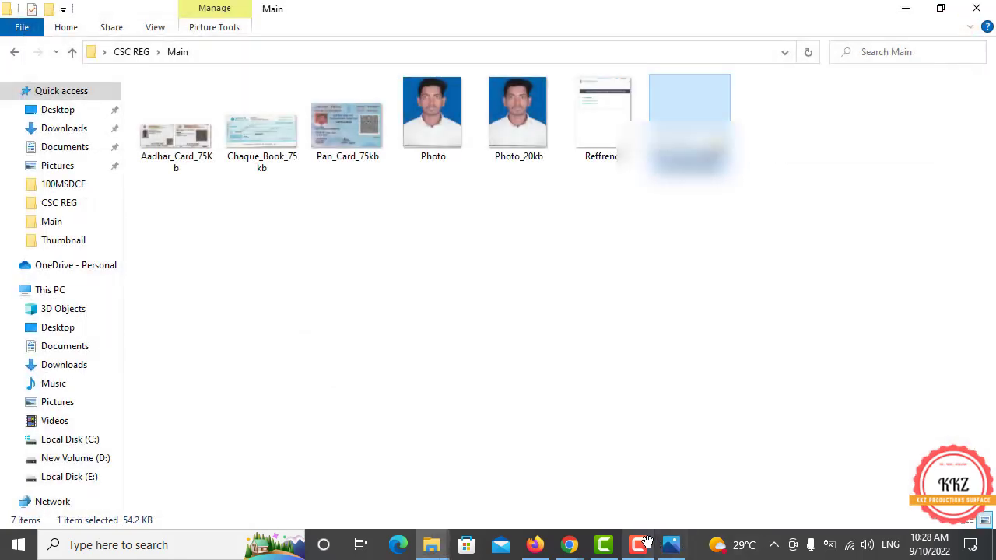
{"action": "left_click", "coordinate": [670, 545]}
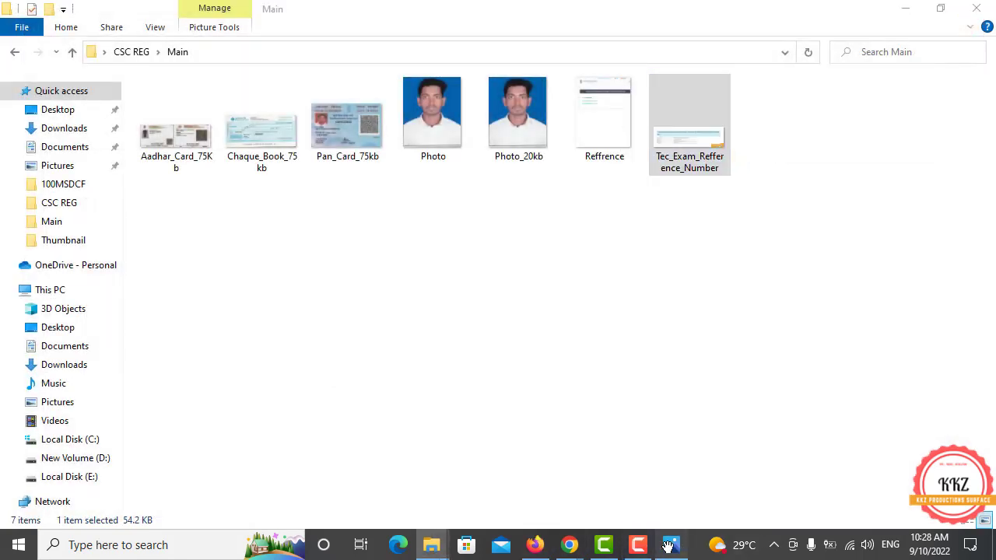